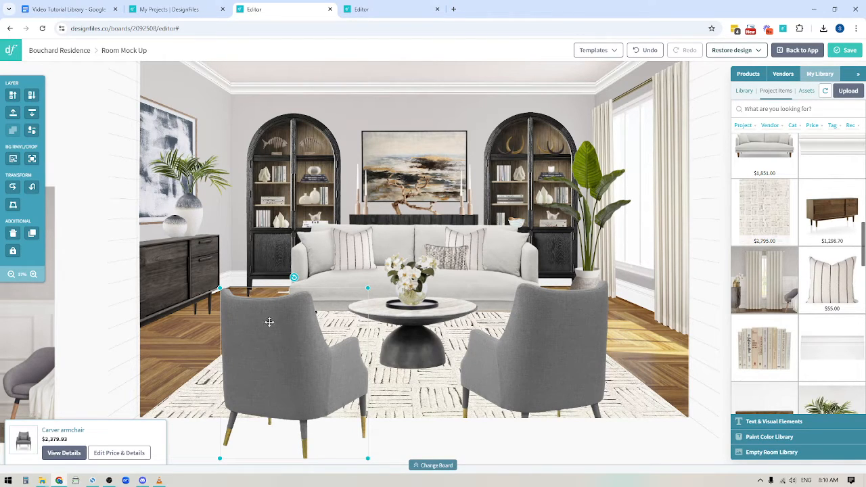
Crop the bottom of the left armchair so it ends at the room image's lower edge.
{"action": "left_click", "coordinate": [32, 159]}
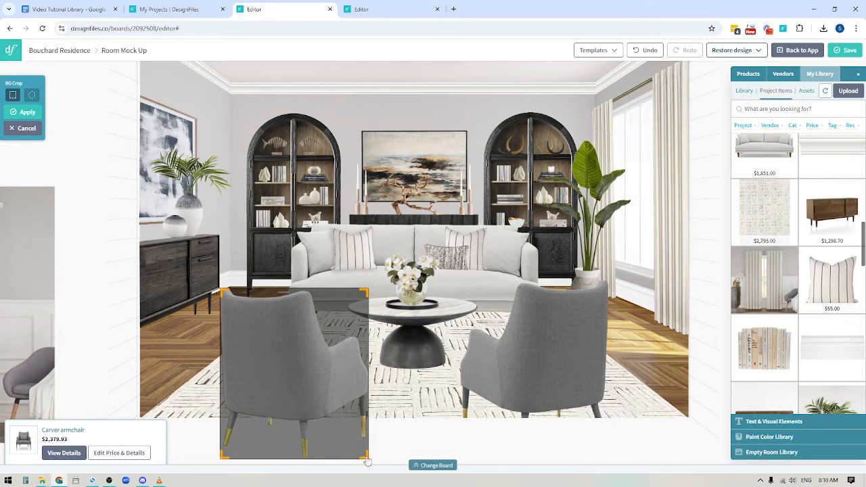
{"action": "left_click_drag", "start_coordinate": [366, 460], "coordinate": [380, 391]}
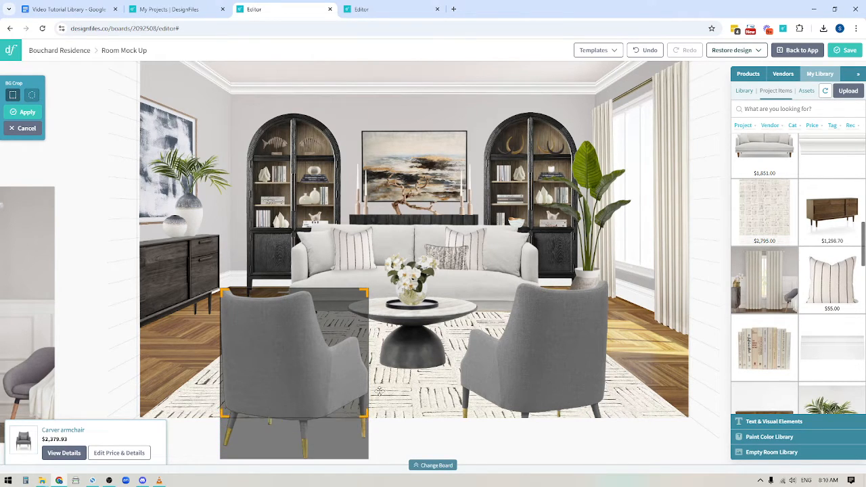
{"action": "left_click", "coordinate": [27, 113]}
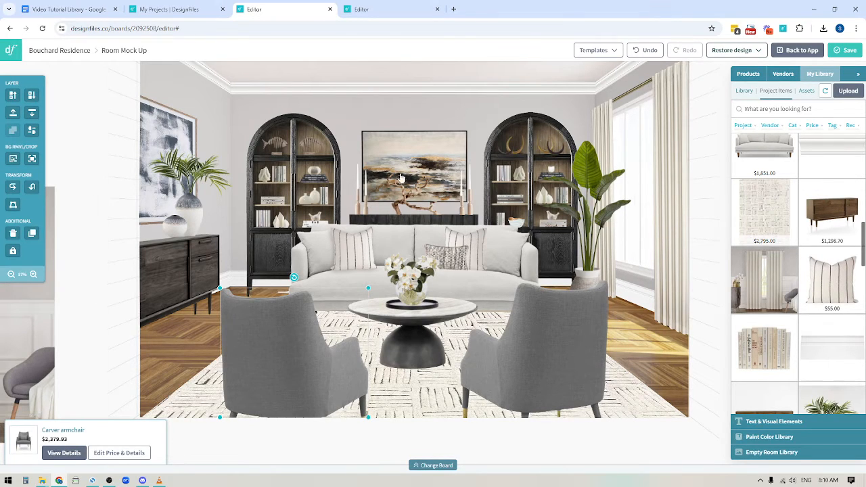
Add the curtain product image from the library onto the room mock-up.
{"action": "left_click_drag", "start_coordinate": [40, 363], "coordinate": [465, 277]}
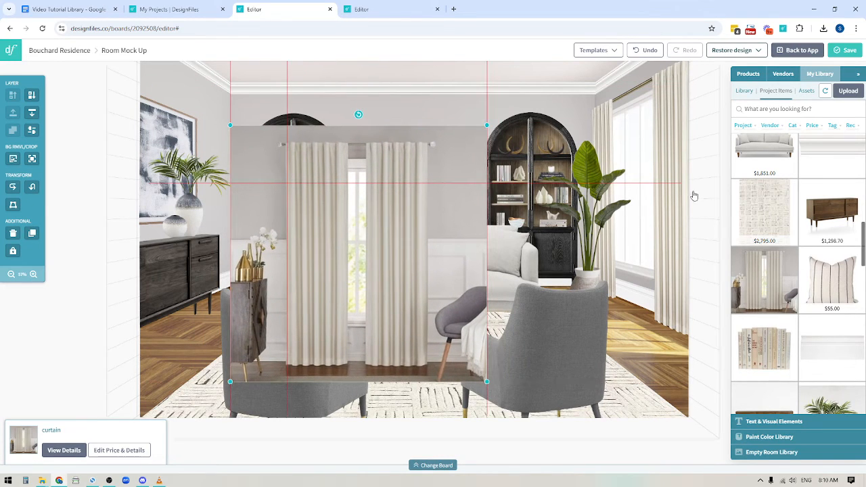
{"action": "left_click", "coordinate": [95, 304]}
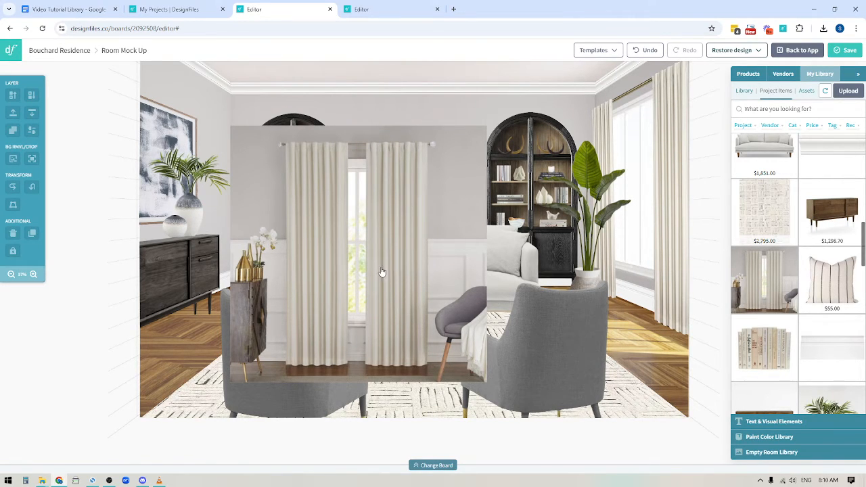
{"action": "left_click", "coordinate": [379, 246]}
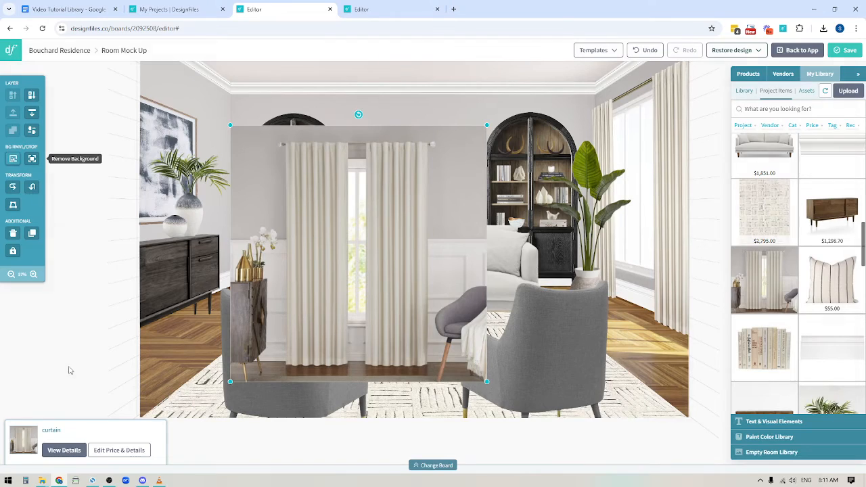
Remove the curtain image's background with the Magic Remover, save it, and shrink the curtain.
{"action": "left_click", "coordinate": [32, 159]}
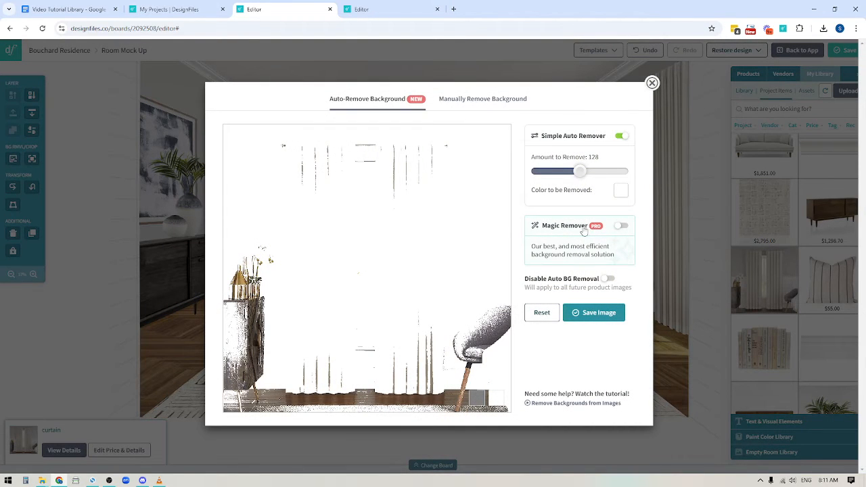
{"action": "left_click", "coordinate": [621, 226]}
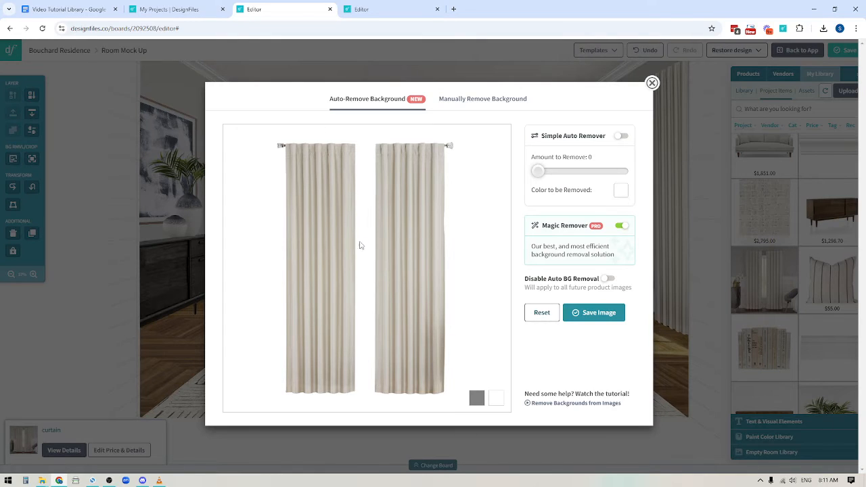
{"action": "left_click", "coordinate": [597, 316]}
{"action": "left_click_drag", "start_coordinate": [257, 148], "coordinate": [415, 170]}
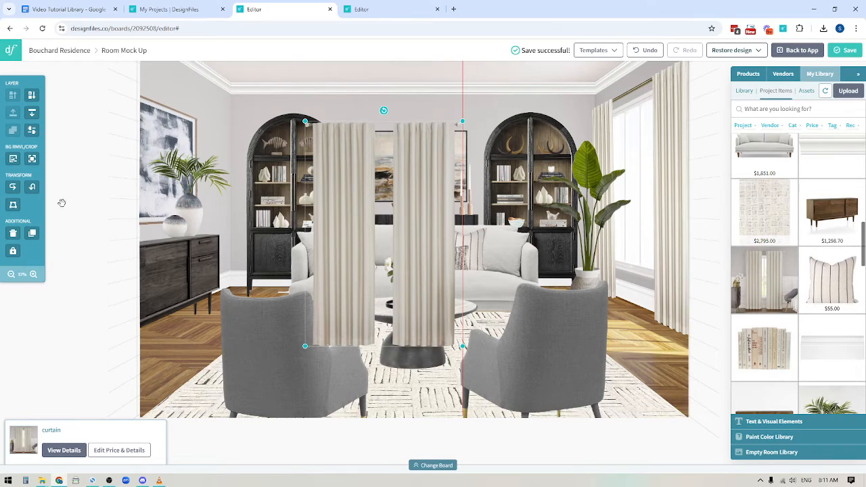
Crop the curtain image down to its left panel only.
{"action": "left_click", "coordinate": [32, 158]}
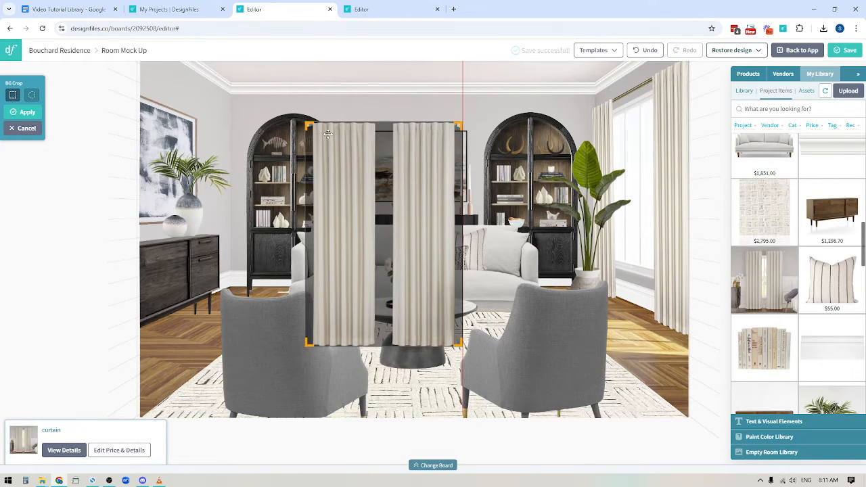
{"action": "left_click_drag", "start_coordinate": [307, 124], "coordinate": [316, 125]}
{"action": "left_click_drag", "start_coordinate": [459, 126], "coordinate": [375, 126]}
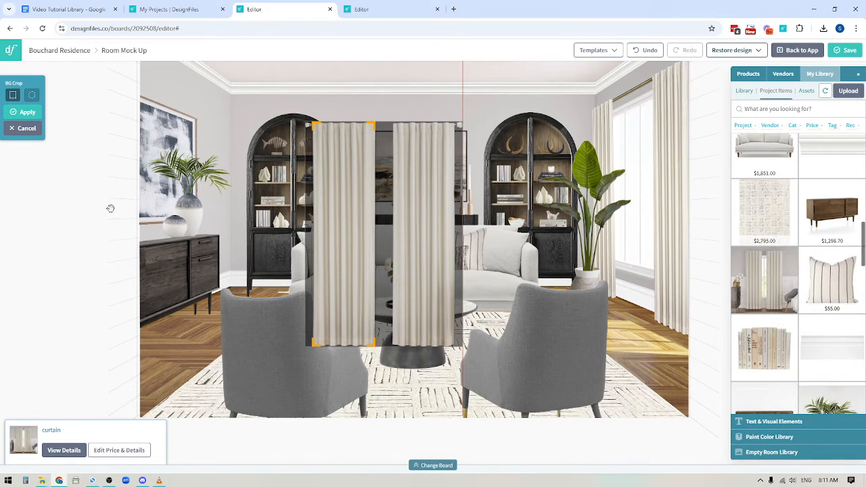
{"action": "left_click", "coordinate": [27, 113]}
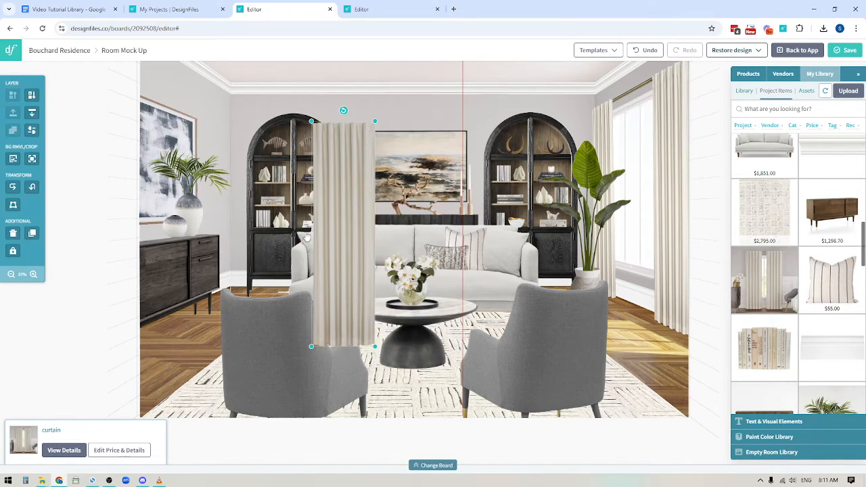
Move the curtain panel over the right window and enlarge it to reach the ceiling and floor.
{"action": "left_click_drag", "start_coordinate": [343, 159], "coordinate": [589, 153]}
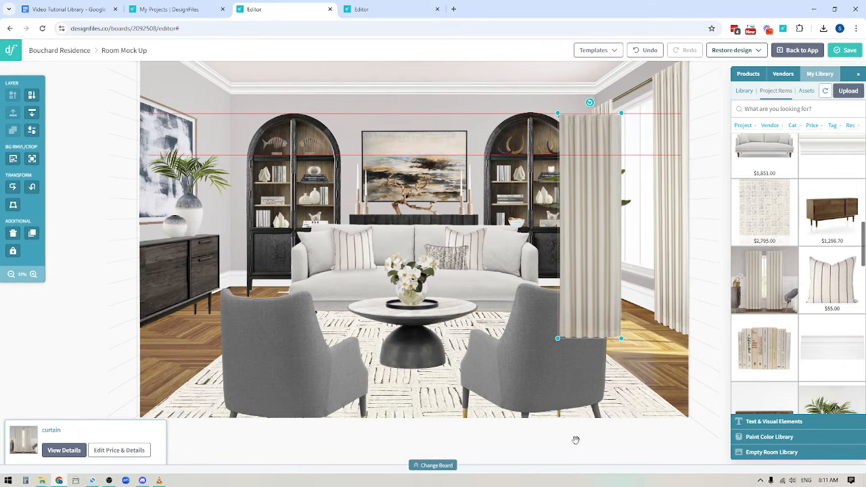
{"action": "left_click_drag", "start_coordinate": [85, 370], "coordinate": [16, 371]}
{"action": "left_click_drag", "start_coordinate": [689, 191], "coordinate": [614, 237]}
{"action": "left_click_drag", "start_coordinate": [427, 190], "coordinate": [515, 142]}
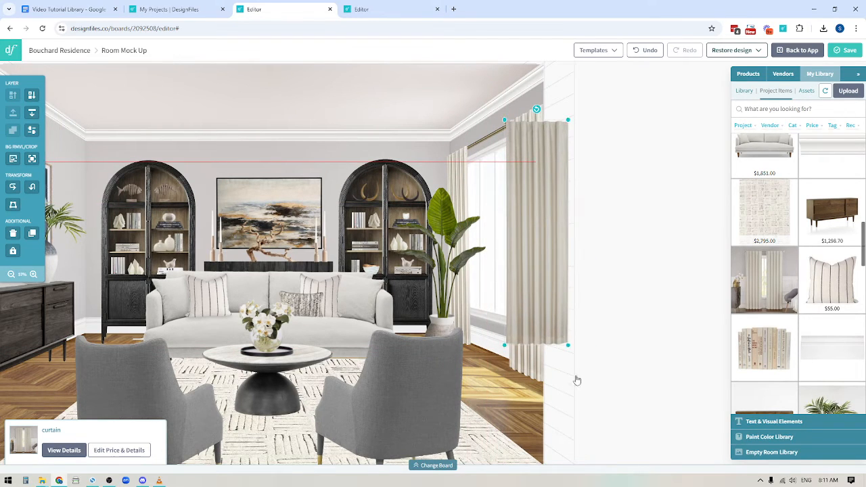
{"action": "left_click_drag", "start_coordinate": [569, 345], "coordinate": [590, 367]}
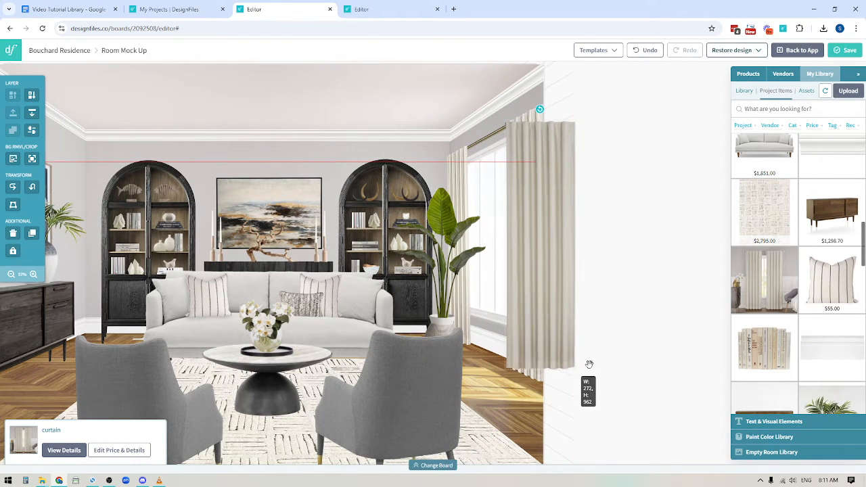
Distort the curtain panel's perspective so its right edge angles with the side wall.
{"action": "left_click", "coordinate": [12, 204]}
{"action": "left_click_drag", "start_coordinate": [573, 121], "coordinate": [542, 105]}
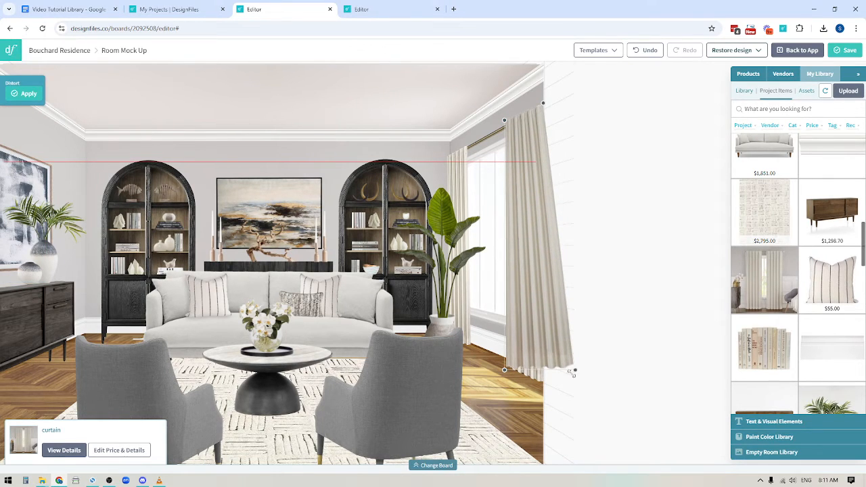
{"action": "left_click_drag", "start_coordinate": [573, 371], "coordinate": [545, 387]}
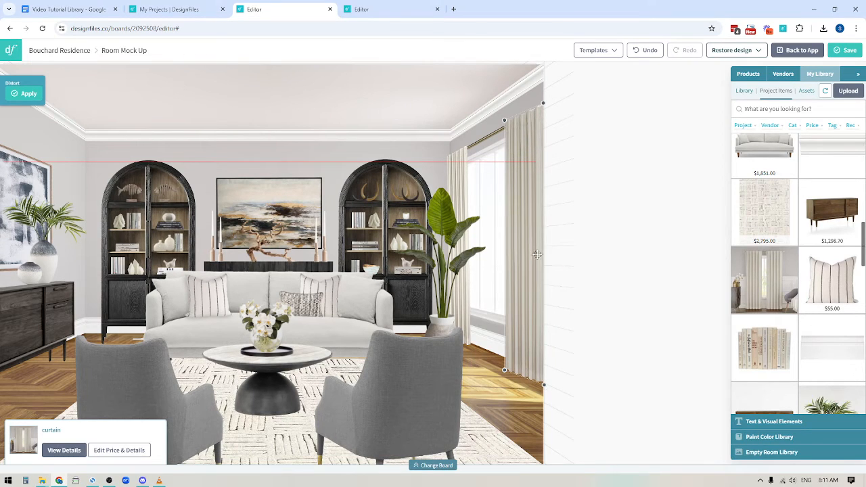
{"action": "left_click_drag", "start_coordinate": [543, 101], "coordinate": [543, 100]}
{"action": "left_click", "coordinate": [636, 231]}
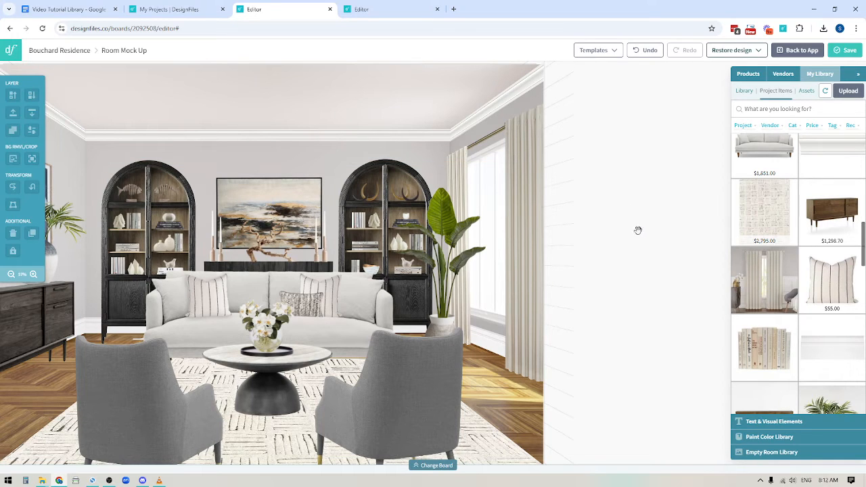
Switch to the other editor tab with the Glam Living Room Concept 2 board.
{"action": "left_click", "coordinate": [145, 364]}
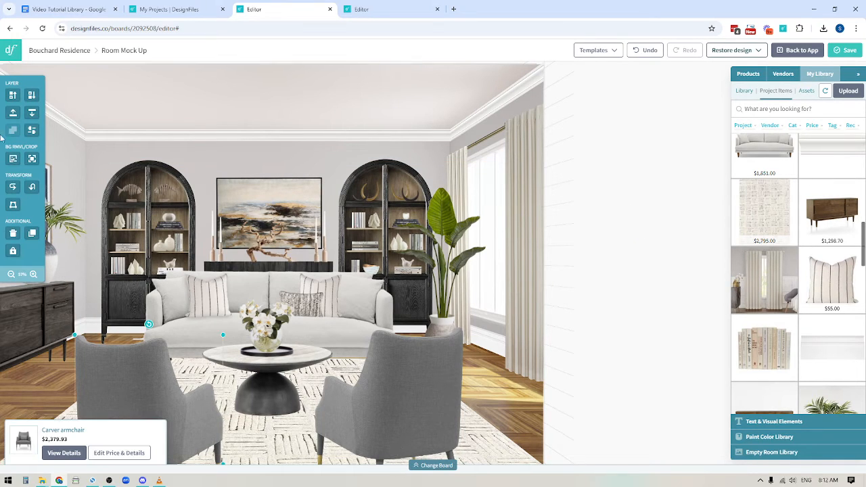
{"action": "left_click", "coordinate": [365, 9]}
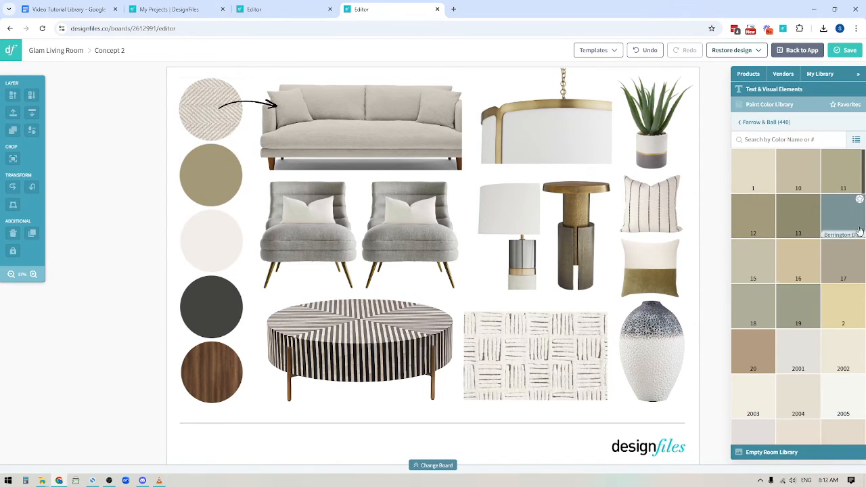
Add Farrow & Ball paint swatches Berrington Blue 14, French Gray 18 and Lichen 19 beside the board.
{"action": "left_click_drag", "start_coordinate": [832, 230], "coordinate": [121, 129]}
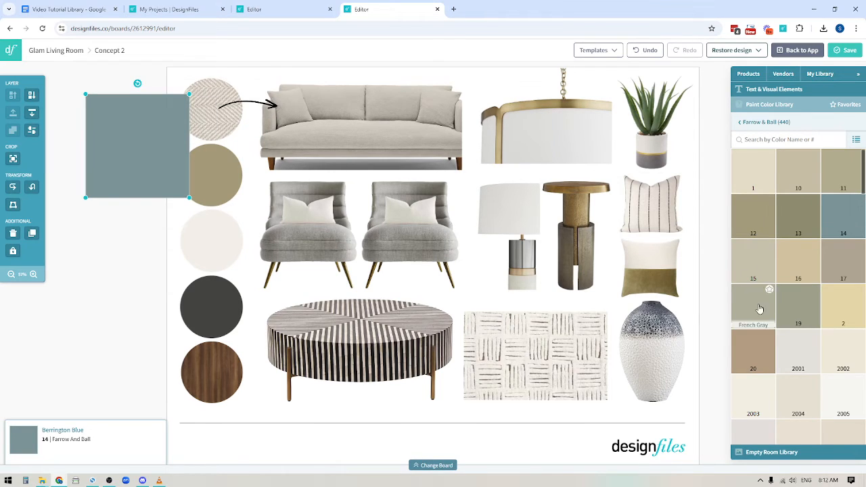
{"action": "left_click_drag", "start_coordinate": [760, 311], "coordinate": [145, 248]}
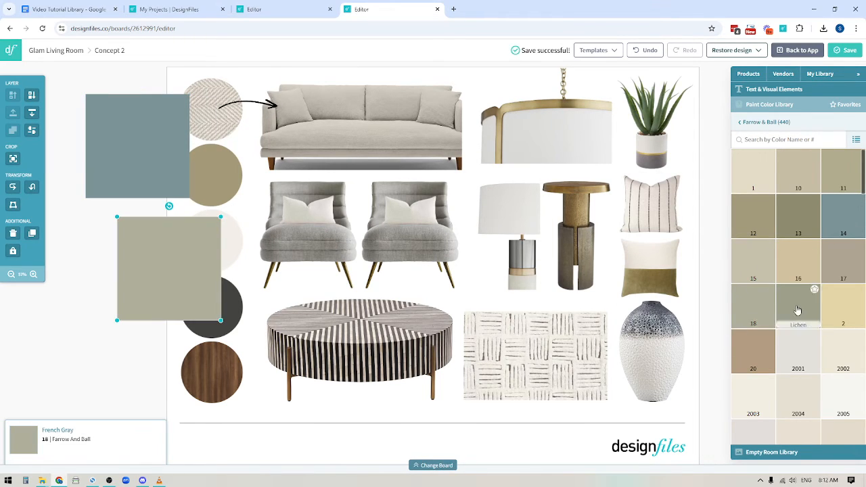
{"action": "left_click_drag", "start_coordinate": [792, 288], "coordinate": [89, 358]}
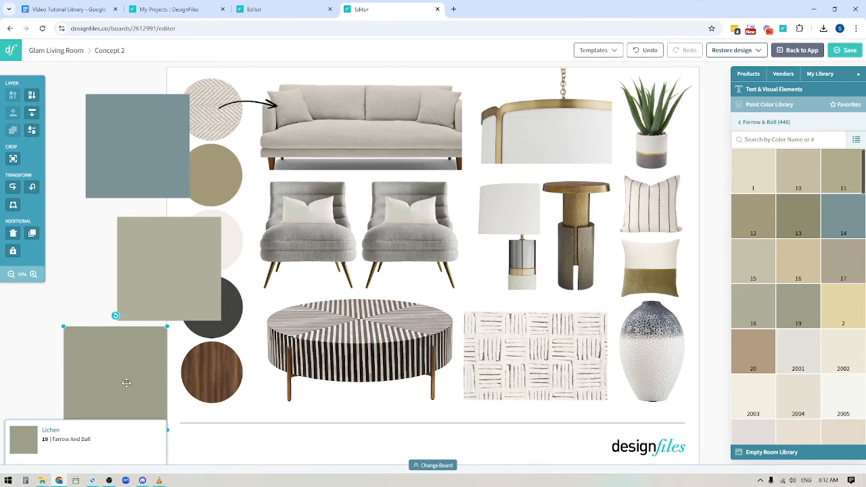
Shrink the three paint swatches and stack them in a column left of the board.
{"action": "left_click", "coordinate": [153, 263], "text": "shift"}
{"action": "left_click", "coordinate": [145, 155], "text": "shift"}
{"action": "left_click_drag", "start_coordinate": [219, 91], "coordinate": [157, 247]}
{"action": "left_click_drag", "start_coordinate": [107, 265], "coordinate": [122, 112]}
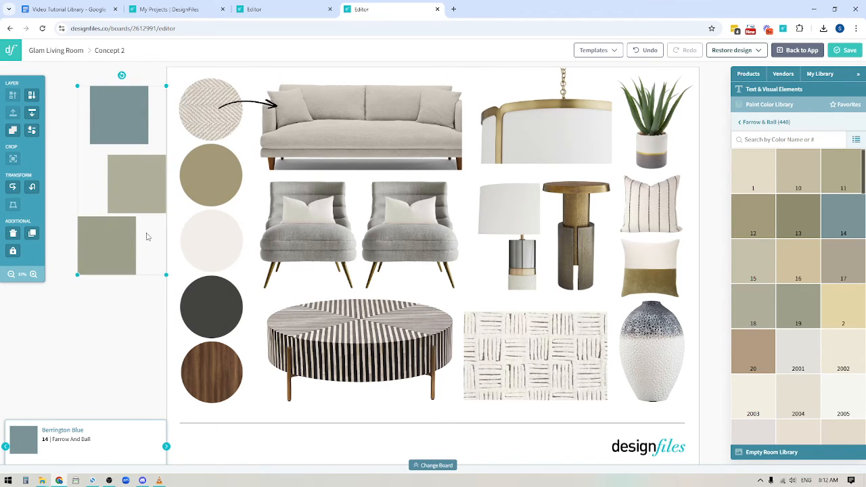
{"action": "left_click", "coordinate": [84, 364]}
Crop the Berrington Blue swatch into a circle.
{"action": "left_click", "coordinate": [122, 113]}
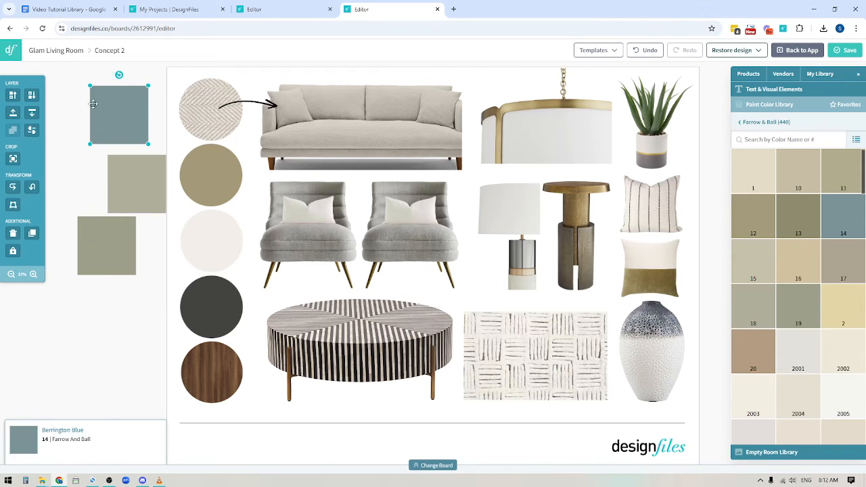
{"action": "left_click", "coordinate": [13, 158]}
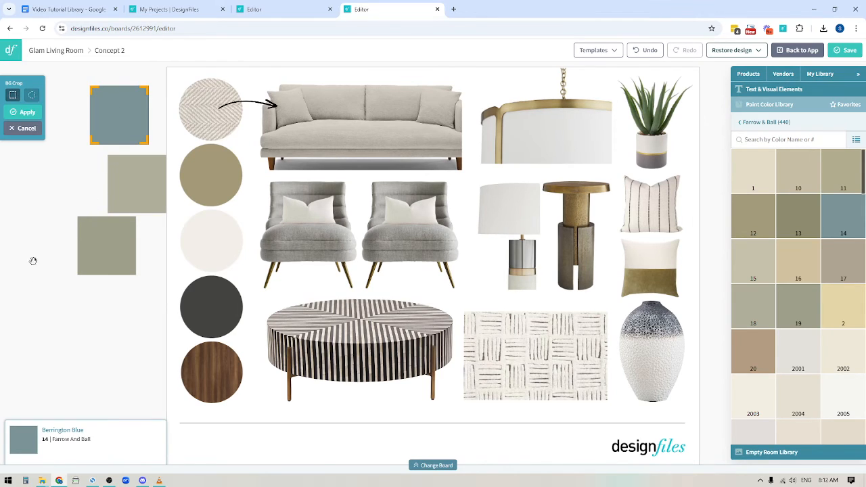
{"action": "left_click", "coordinate": [32, 96]}
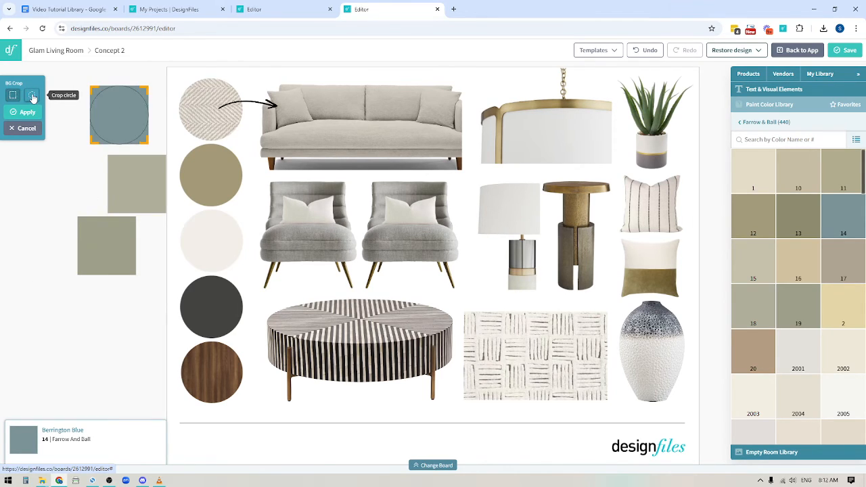
{"action": "left_click", "coordinate": [27, 113]}
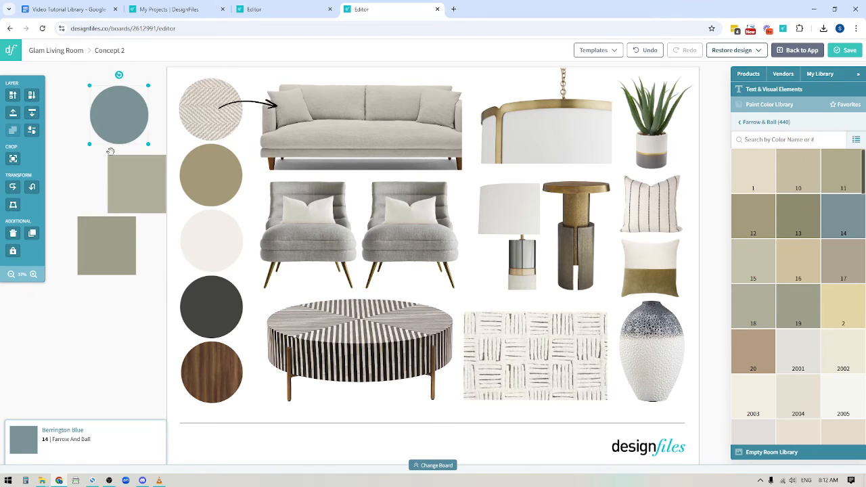
Crop the French Gray and Lichen swatches into circles as well.
{"action": "left_click", "coordinate": [139, 193]}
{"action": "left_click", "coordinate": [13, 158]}
{"action": "left_click", "coordinate": [32, 95]}
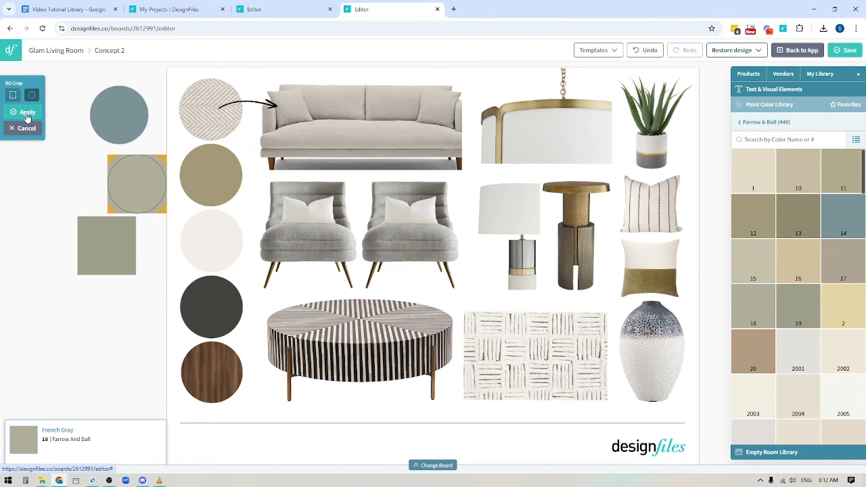
{"action": "left_click", "coordinate": [28, 113]}
{"action": "left_click", "coordinate": [116, 252]}
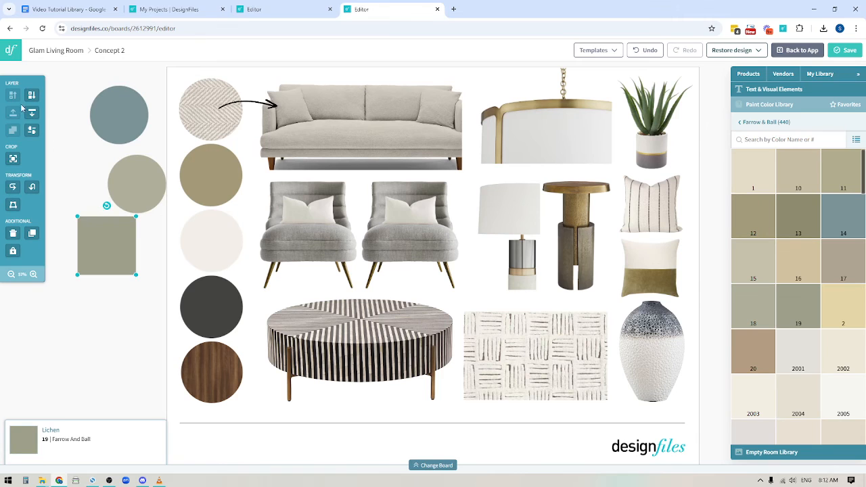
{"action": "left_click", "coordinate": [13, 158]}
{"action": "left_click", "coordinate": [32, 96]}
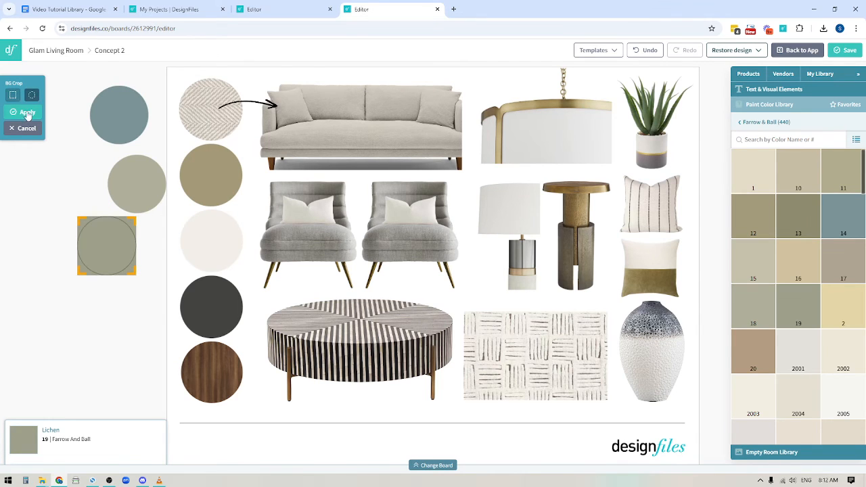
{"action": "left_click", "coordinate": [27, 113]}
Move the French Gray circle under the blue one and nudge it into vertical alignment.
{"action": "left_click_drag", "start_coordinate": [145, 184], "coordinate": [130, 175]}
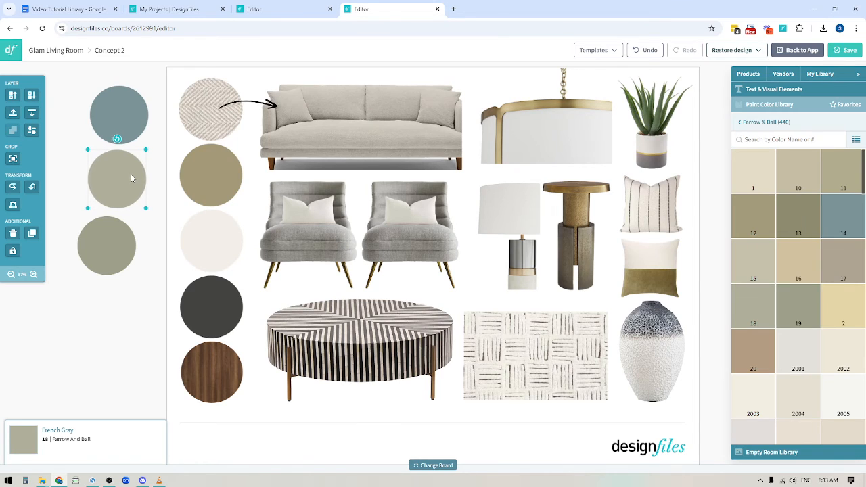
{"action": "key", "text": "Right"}
{"action": "key", "text": "Right"}
{"action": "key", "text": "Right"}
{"action": "key", "text": "Left"}
{"action": "key", "text": "Left"}
{"action": "key", "text": "Left"}
{"action": "key", "text": "Right"}
{"action": "key", "text": "Right"}
{"action": "key", "text": "Right"}
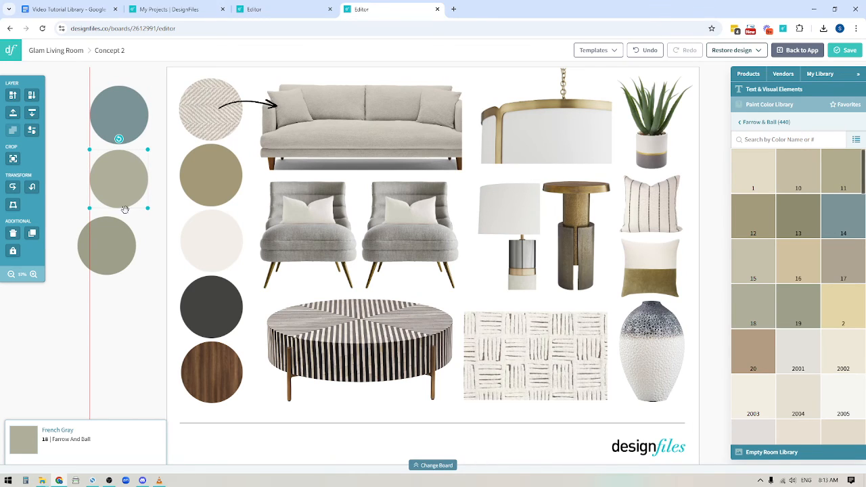
Nudge the Lichen circle sideways until it lines up with the two circles above.
{"action": "left_click", "coordinate": [107, 266]}
{"action": "key", "text": "Right"}
{"action": "key", "text": "Right"}
{"action": "key", "text": "Right"}
{"action": "key", "text": "Right"}
{"action": "key", "text": "Right"}
{"action": "key", "text": "Right"}
{"action": "key", "text": "Right"}
{"action": "key", "text": "Right"}
{"action": "key", "text": "Right"}
{"action": "key", "text": "Right"}
{"action": "key", "text": "Right"}
{"action": "key", "text": "Right"}
{"action": "key", "text": "Right"}
{"action": "key", "text": "Right"}
{"action": "key", "text": "Right"}
{"action": "key", "text": "Right"}
{"action": "key", "text": "Right"}
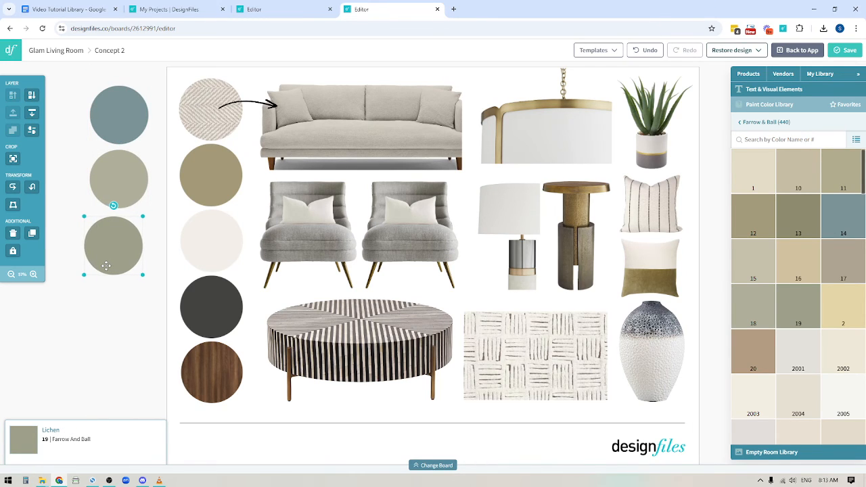
{"action": "key", "text": "Right"}
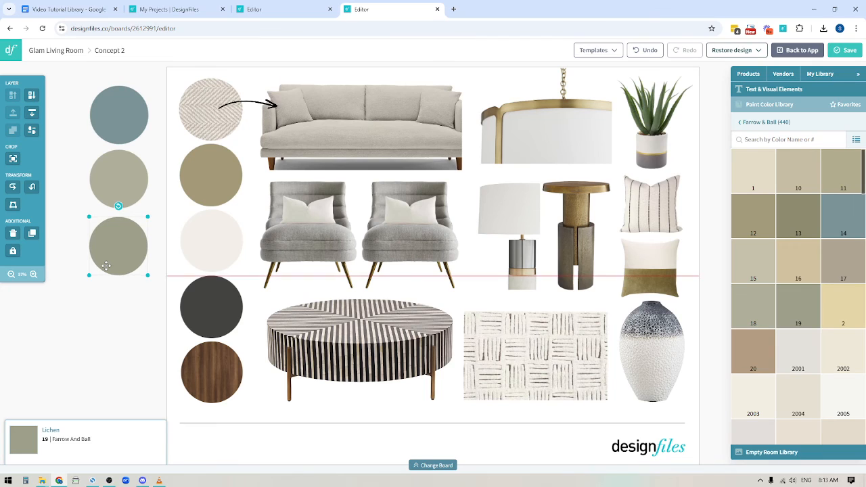
{"action": "key", "text": "Left"}
{"action": "key", "text": "Left"}
{"action": "key", "text": "Left"}
{"action": "key", "text": "Left"}
{"action": "key", "text": "Right"}
{"action": "key", "text": "Right"}
{"action": "key", "text": "Right"}
{"action": "key", "text": "Right"}
{"action": "key", "text": "Right"}
{"action": "key", "text": "Right"}
{"action": "key", "text": "Left"}
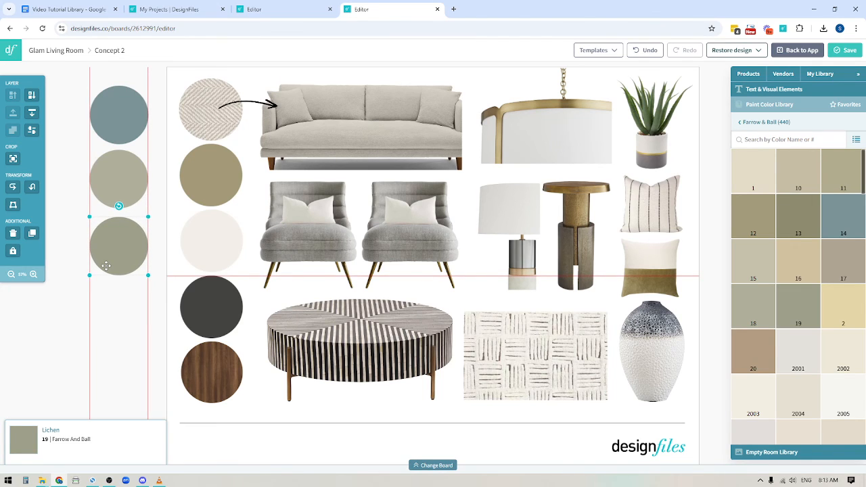
{"action": "left_click", "coordinate": [62, 334]}
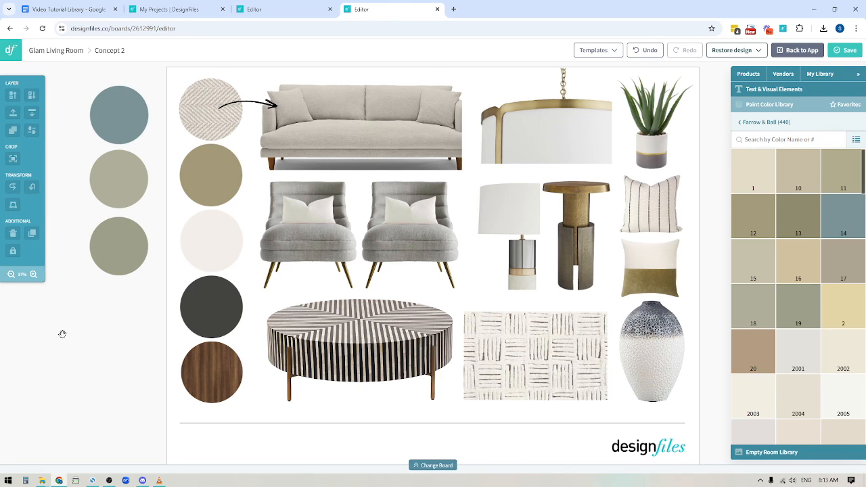